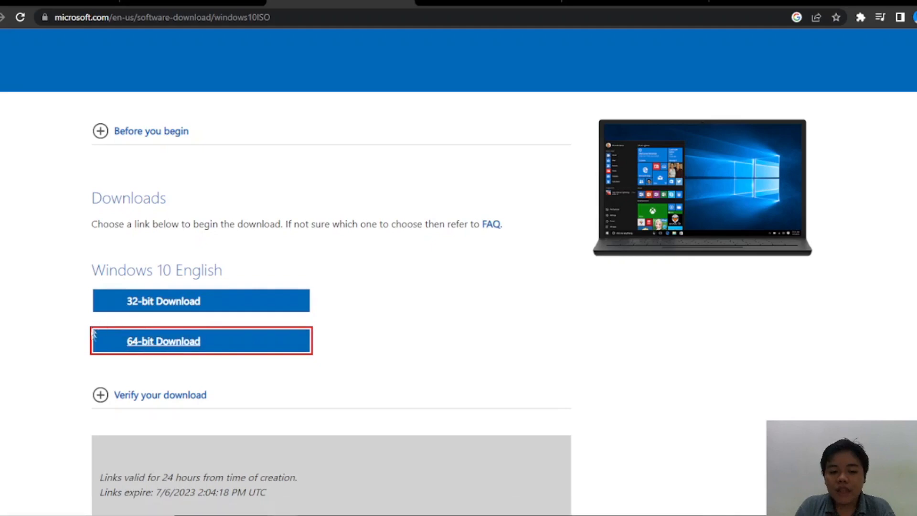
- Download the 64-bit Windows 10 English ISO from the Microsoft download page
left_click(188, 352)
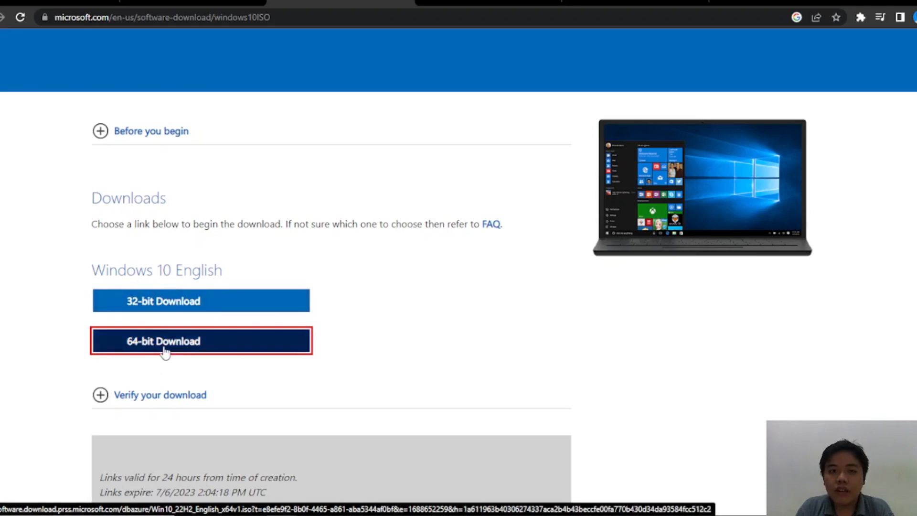
left_click(165, 351)
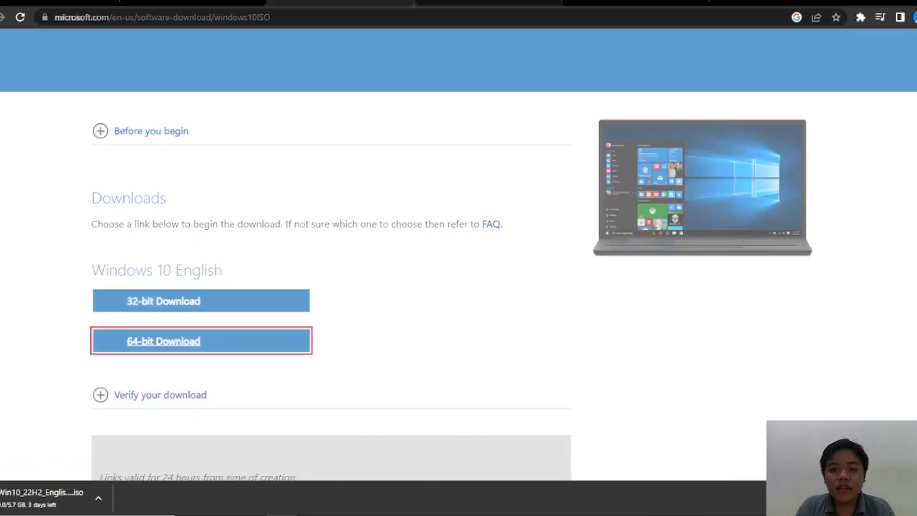
- Switch to the Rufus website and look through its page for the bootable USB tool
left_click(488, 2)
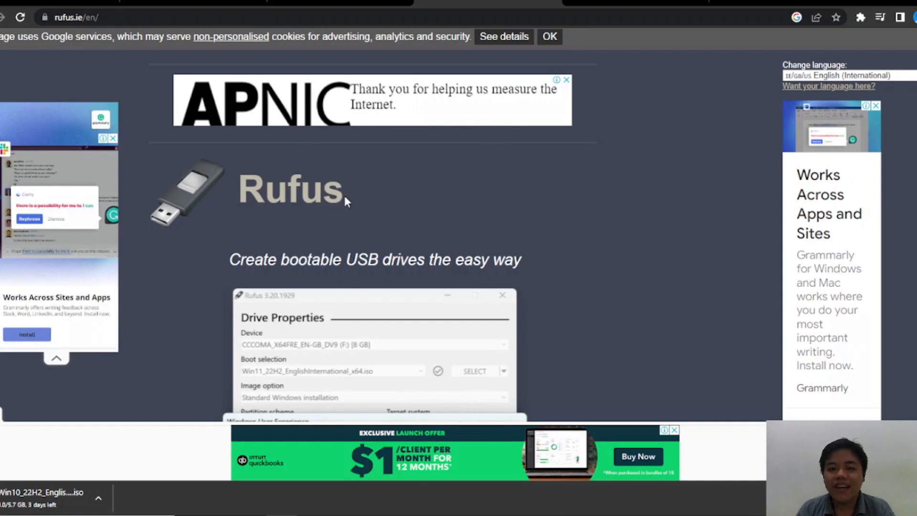
scroll(346, 201, "down", 4)
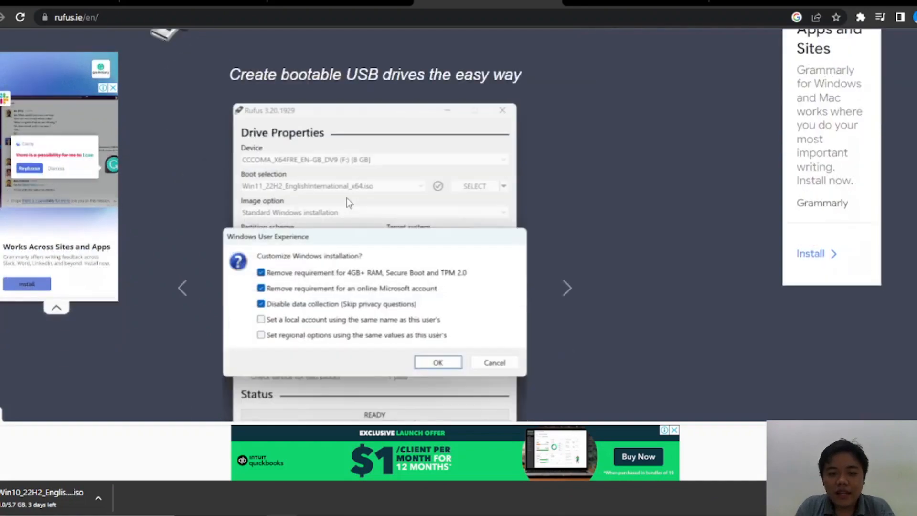
scroll(346, 201, "down", 10)
scroll(346, 197, "down", 3)
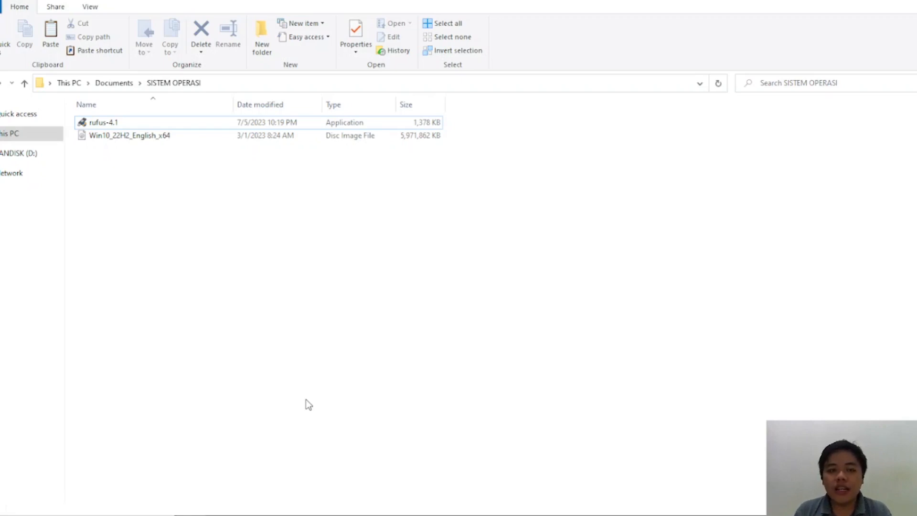
- Launch rufus-4.1 from the SISTEM OPERASI folder and allow it to make changes to the device
left_click(120, 121)
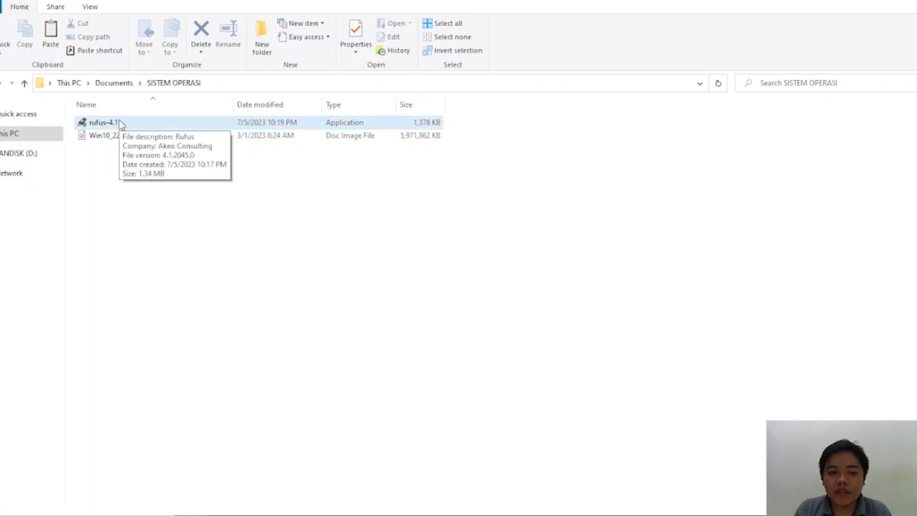
double_click(119, 121)
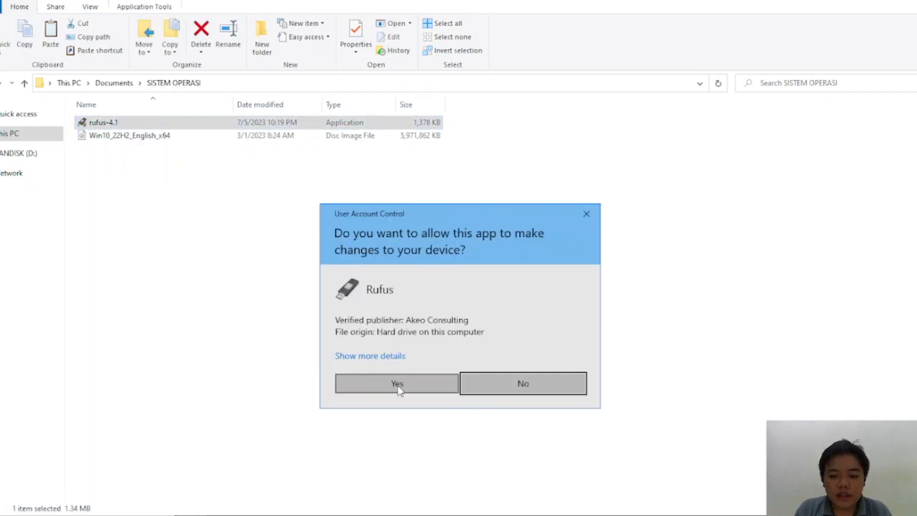
left_click(400, 384)
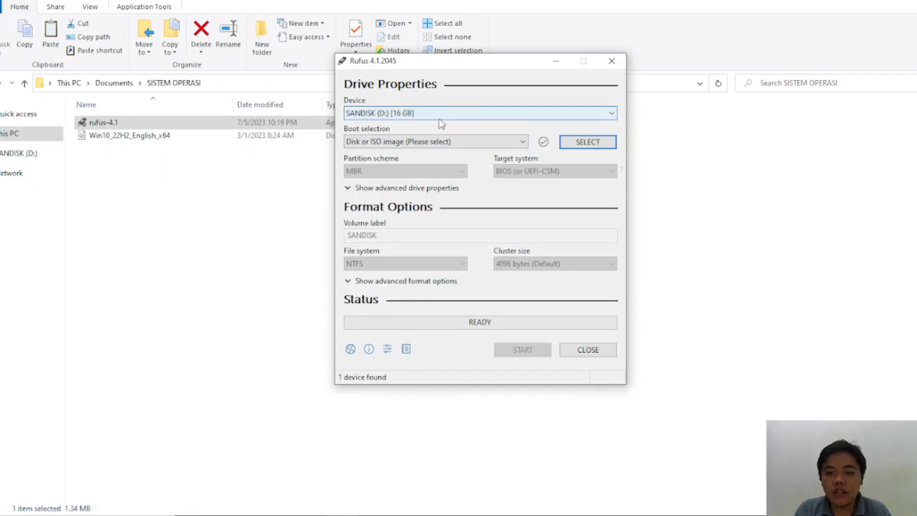
- Load the Win10_22H2_English_x64 disc image as the boot selection in Rufus
left_click(588, 143)
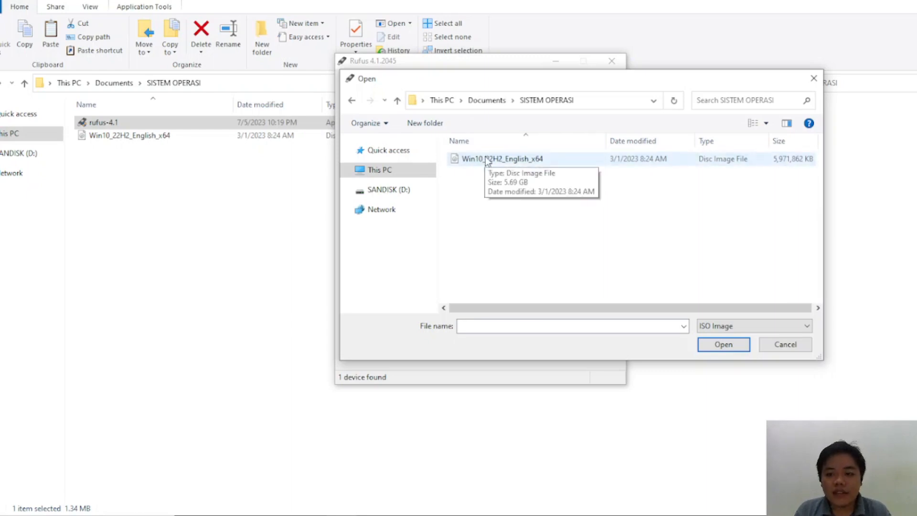
left_click(487, 160)
left_click(740, 348)
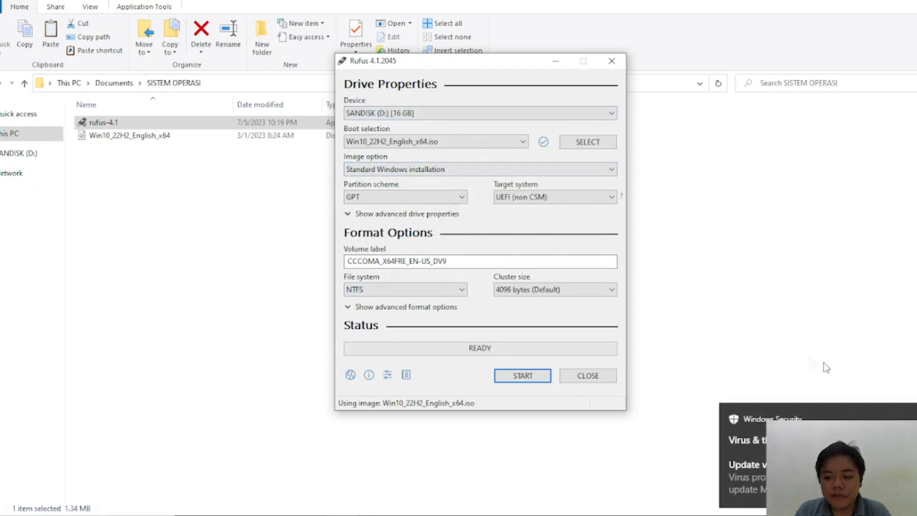
- Start writing the Windows 10 image to the SANDISK drive, accepting the Windows User Experience options without any customization
left_click(391, 262)
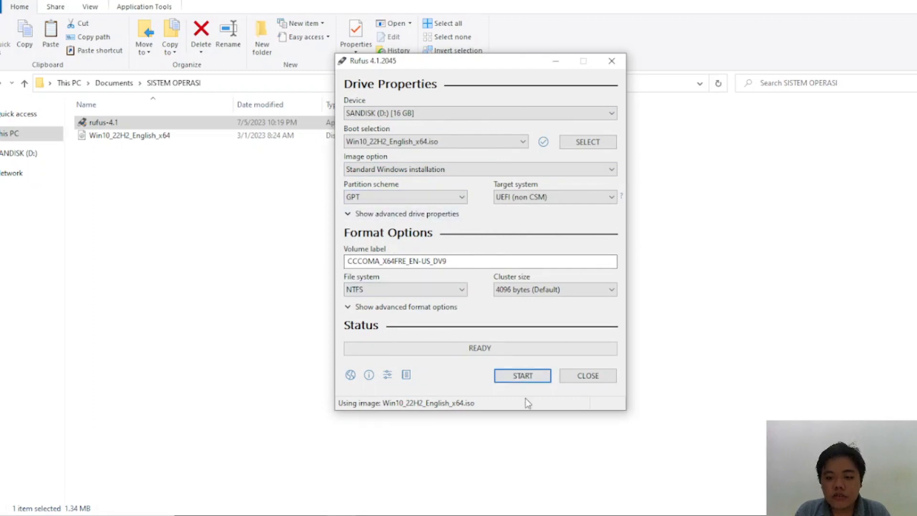
left_click(529, 380)
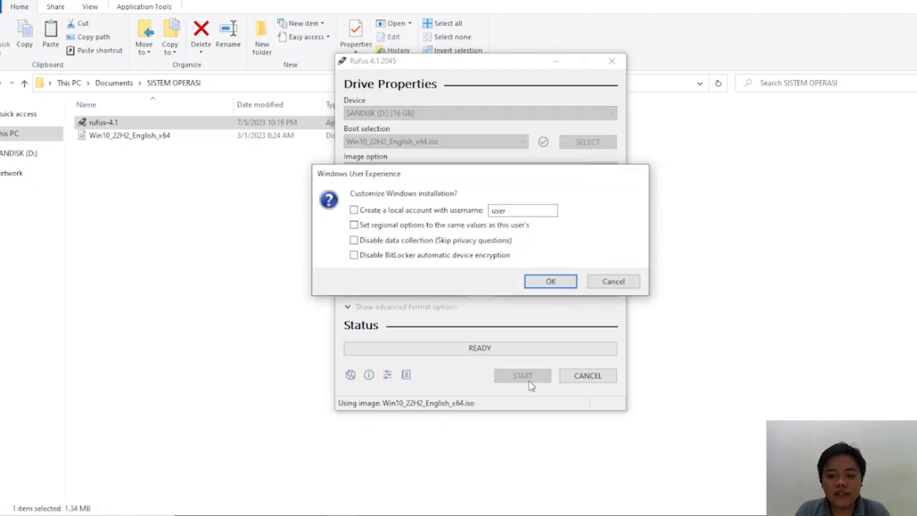
left_click(544, 282)
left_click(509, 304)
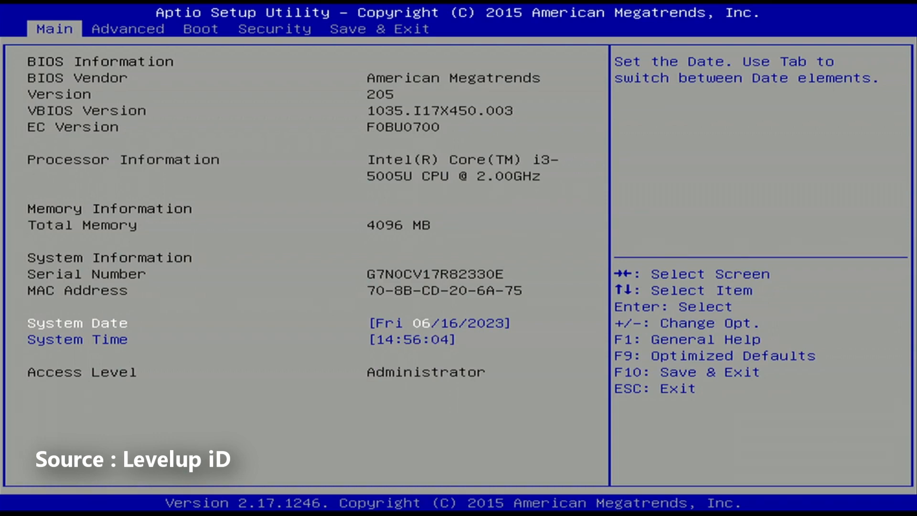
- Set Boot Option #1 to UEFI: USB in the BIOS boot priorities and exit with the configuration saved
key("Right")
key("Right")
key("Down")
key("Down")
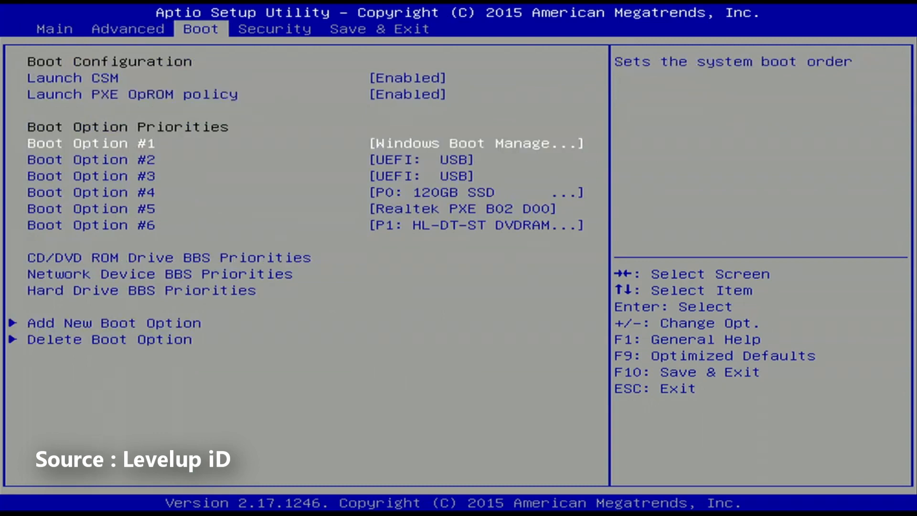
key("Return")
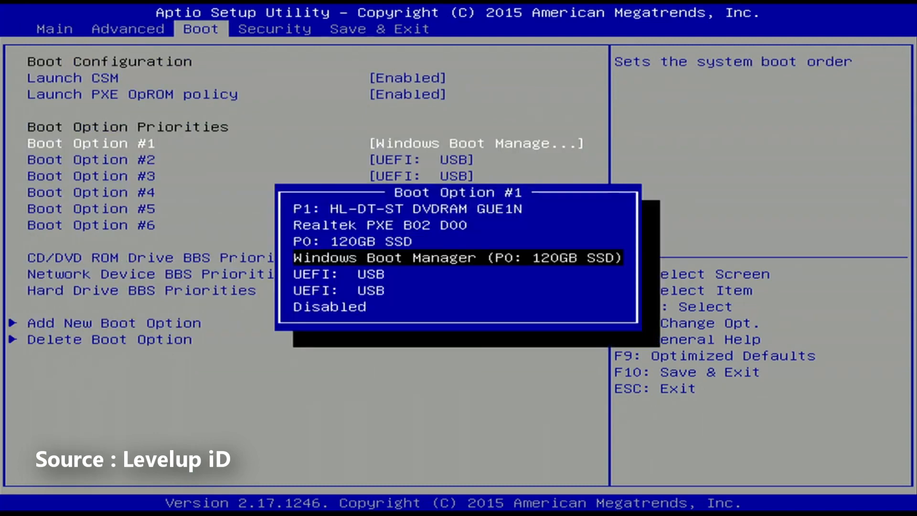
key("Down")
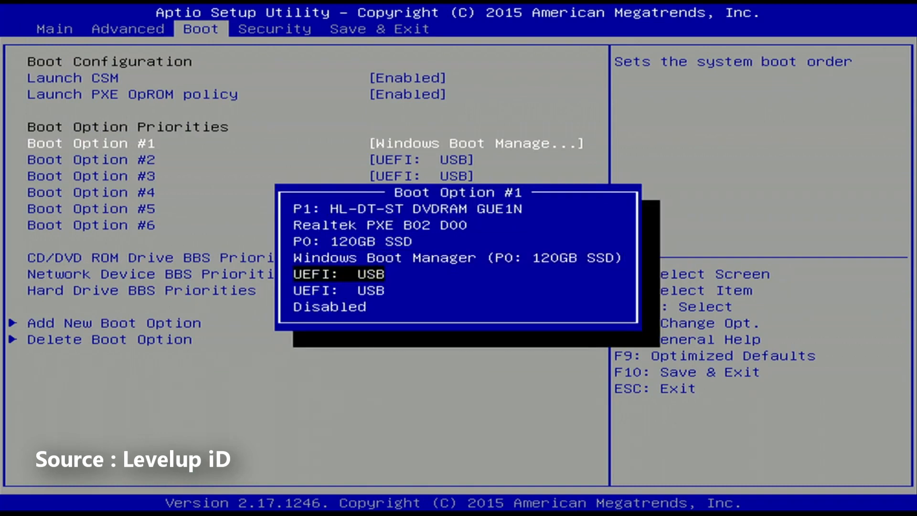
key("Return")
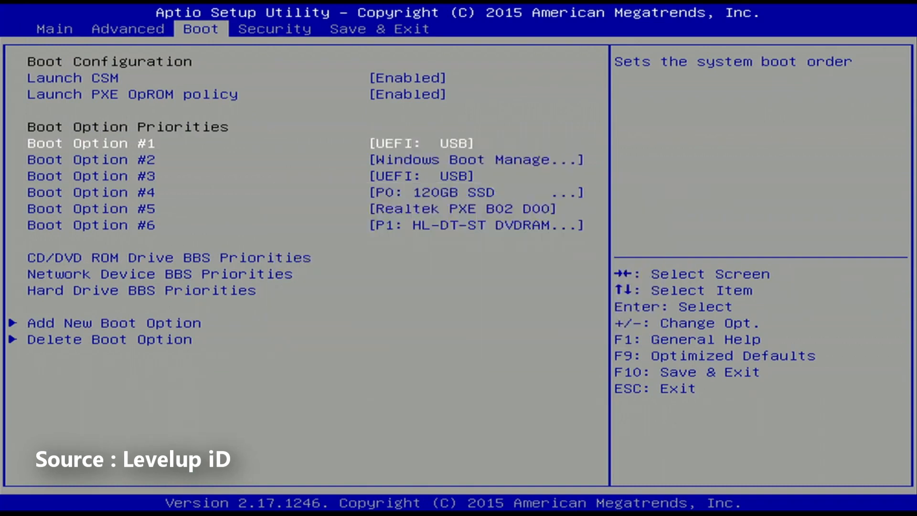
key("F10")
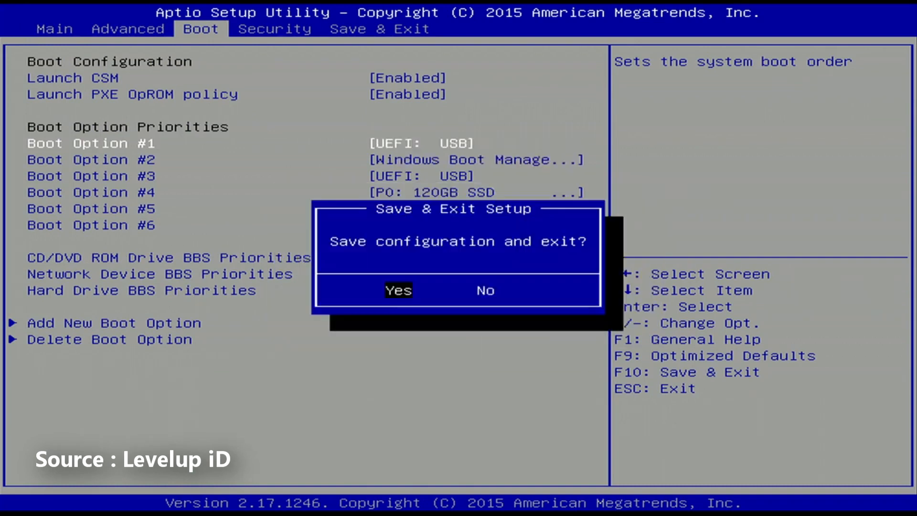
key("Return")
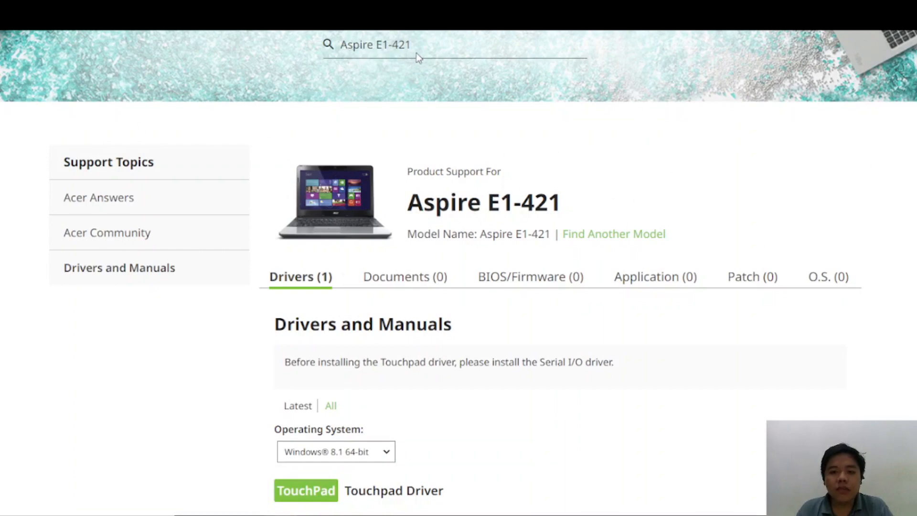
scroll(542, 272, "down", 5)
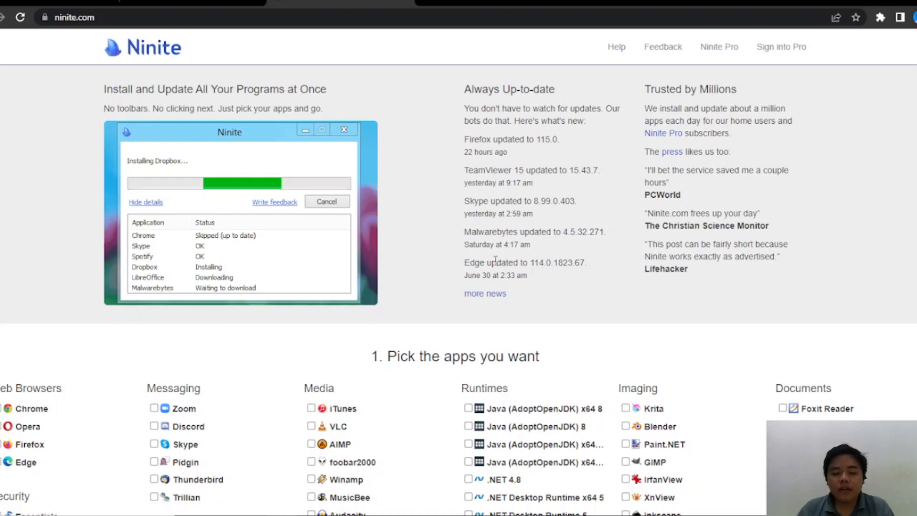
- Select Zoom, VLC and WinRAR in the Ninite app list
scroll(203, 154, "down", 5)
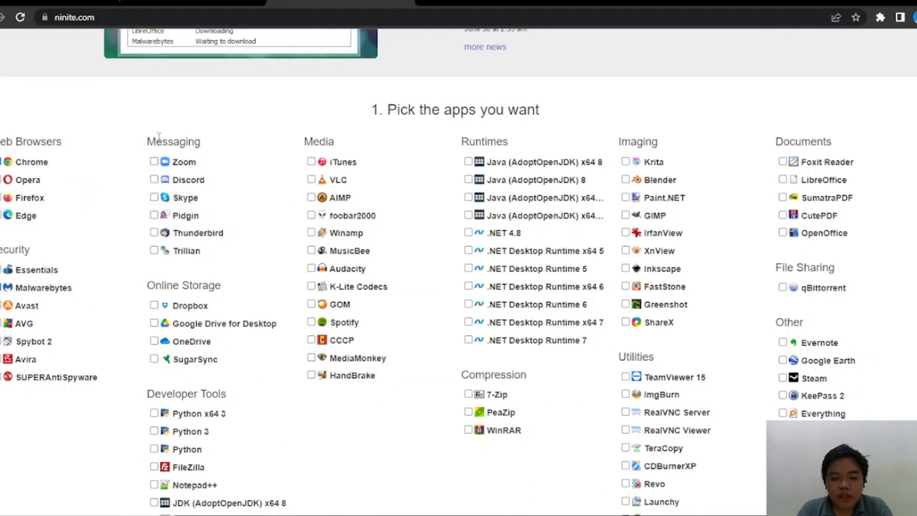
left_click(154, 162)
scroll(241, 253, "down", 3)
scroll(241, 260, "down", 3)
scroll(241, 260, "up", 6)
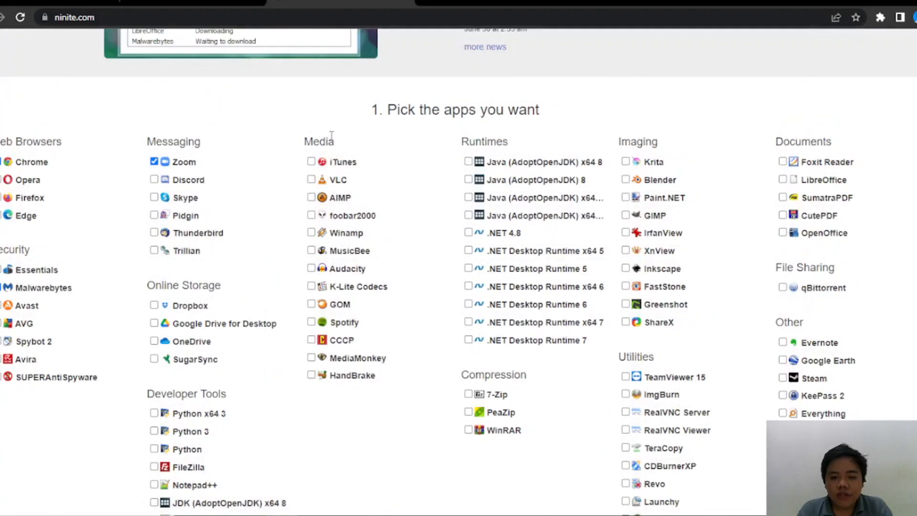
left_click(312, 181)
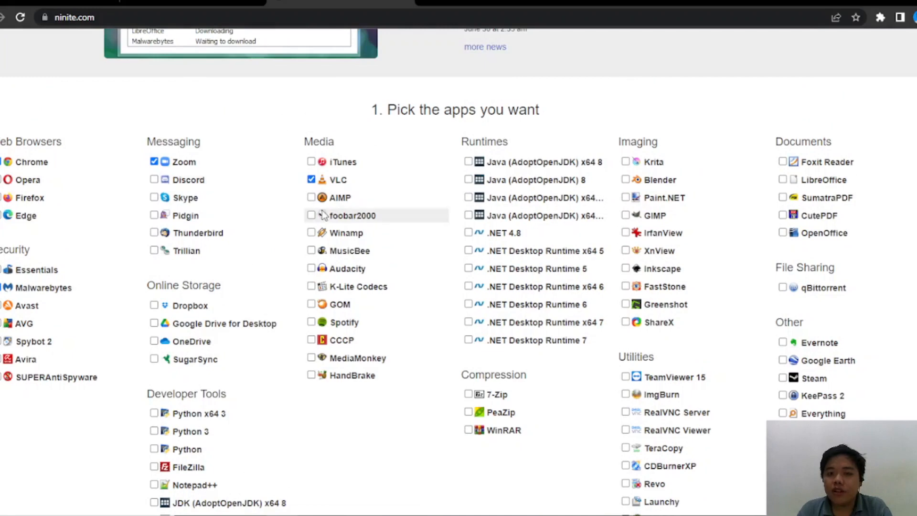
scroll(530, 394, "down", 1)
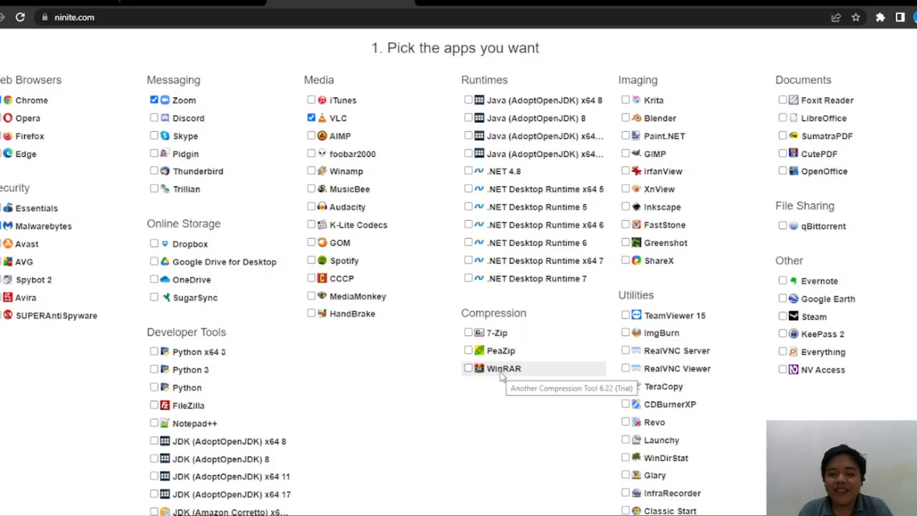
left_click(468, 369)
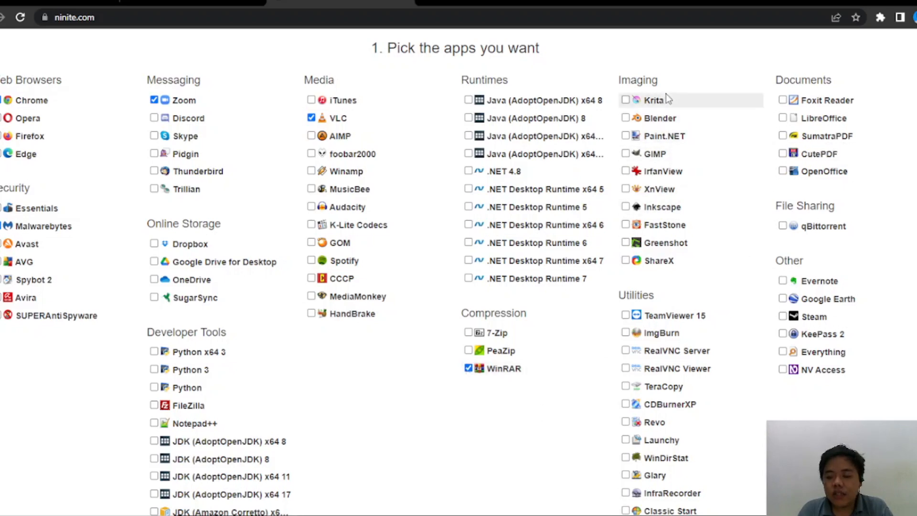
- Add LibreOffice and Foxit Reader from the Documents category to the Ninite selection
scroll(657, 266, "down", 2)
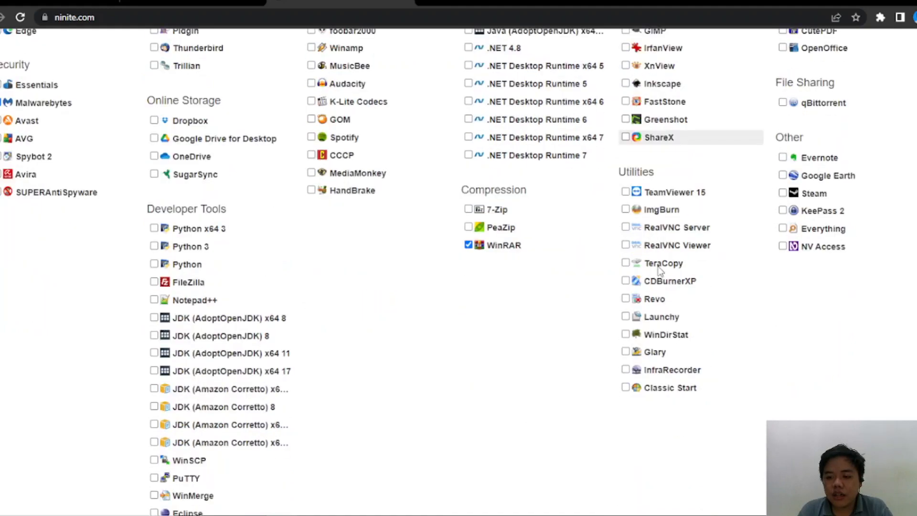
scroll(690, 356, "up", 1)
scroll(690, 356, "up", 2)
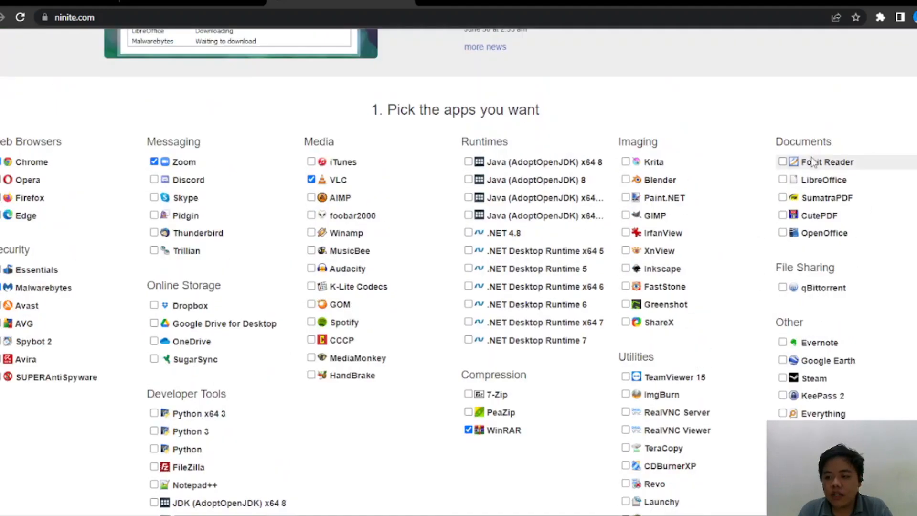
left_click(782, 180)
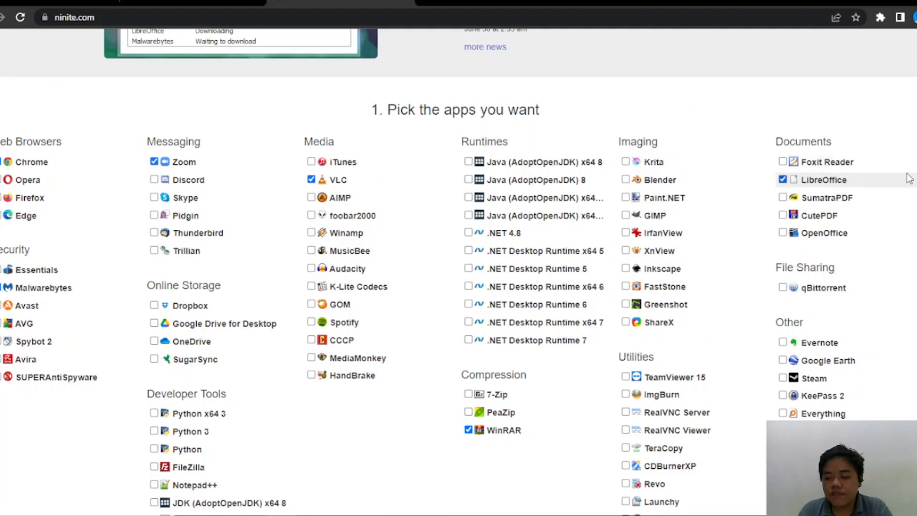
left_click(782, 163)
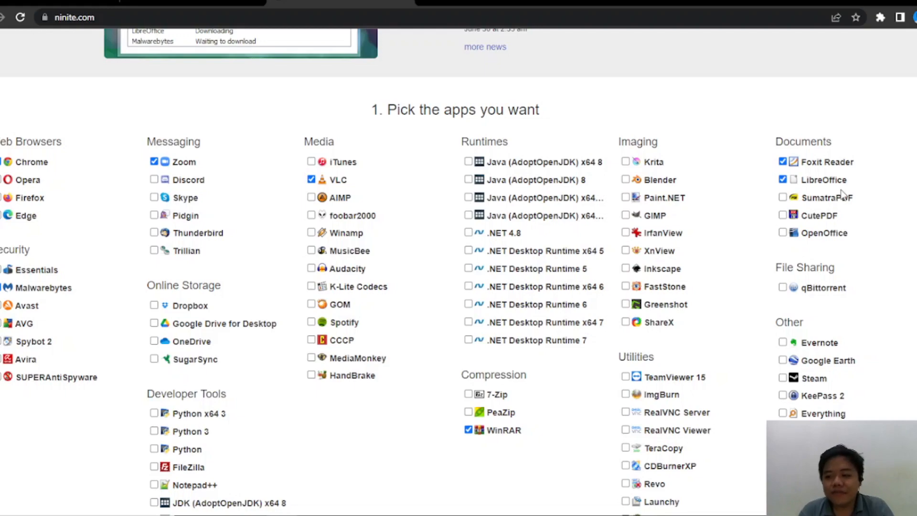
- Get the custom Ninite installer for the selected apps
scroll(842, 215, "down", 7)
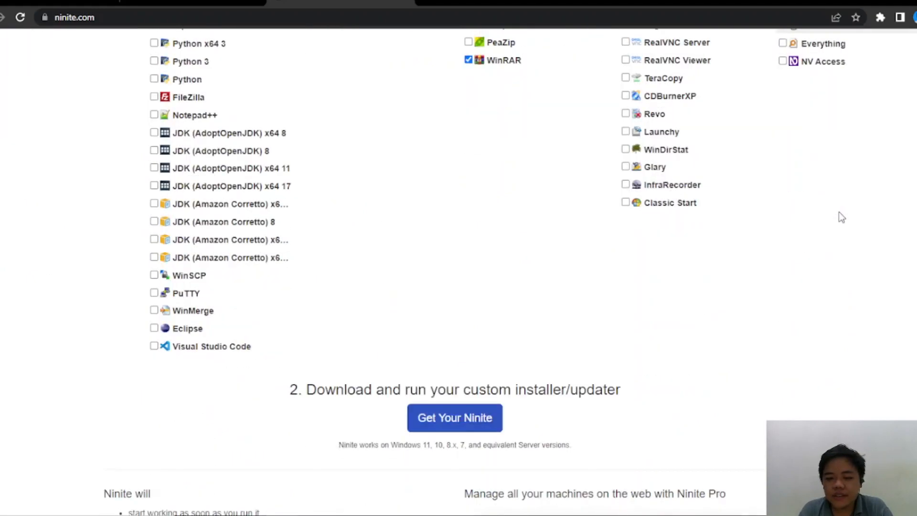
scroll(842, 218, "up", 4)
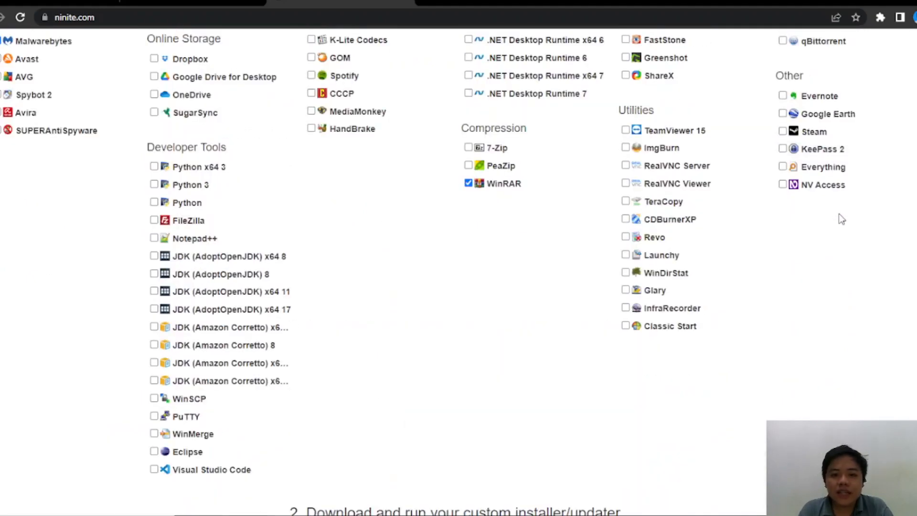
scroll(842, 219, "up", 3)
scroll(842, 220, "down", 5)
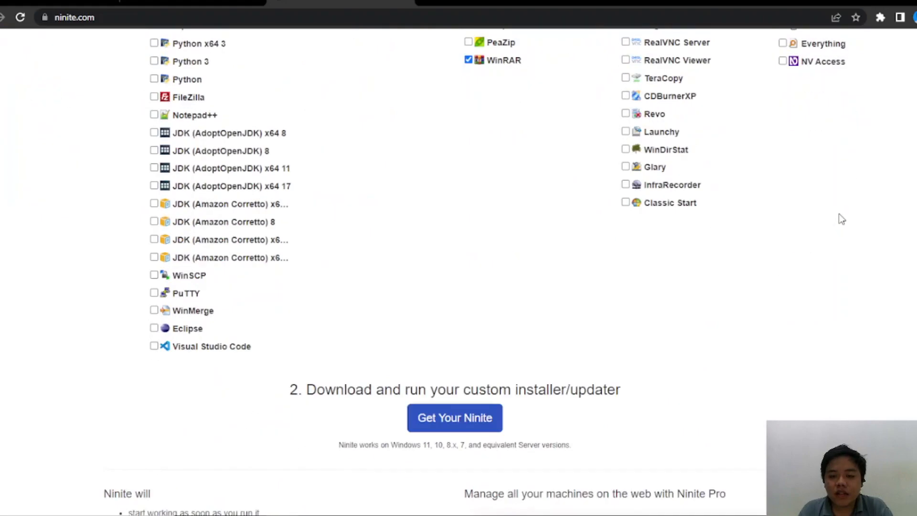
left_click(432, 424)
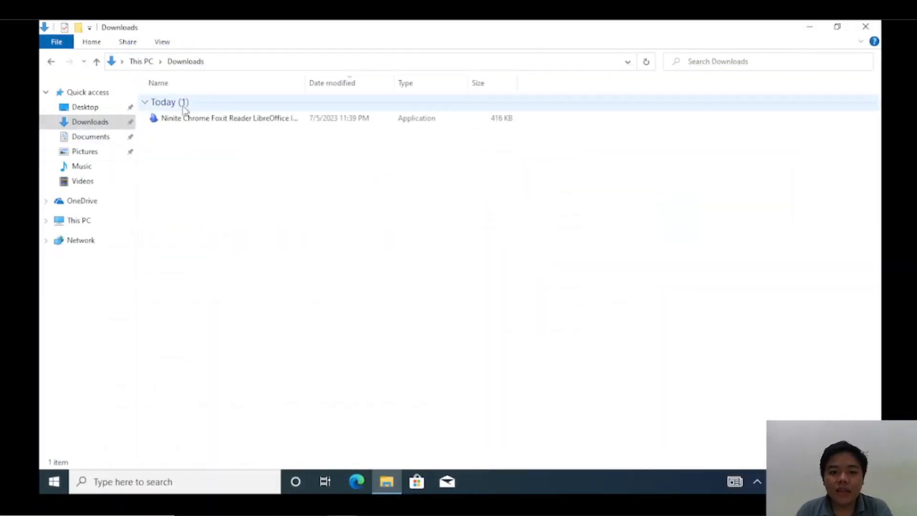
- Run the downloaded Ninite installer from the Downloads folder, and minimize its window and the folder window
double_click(205, 120)
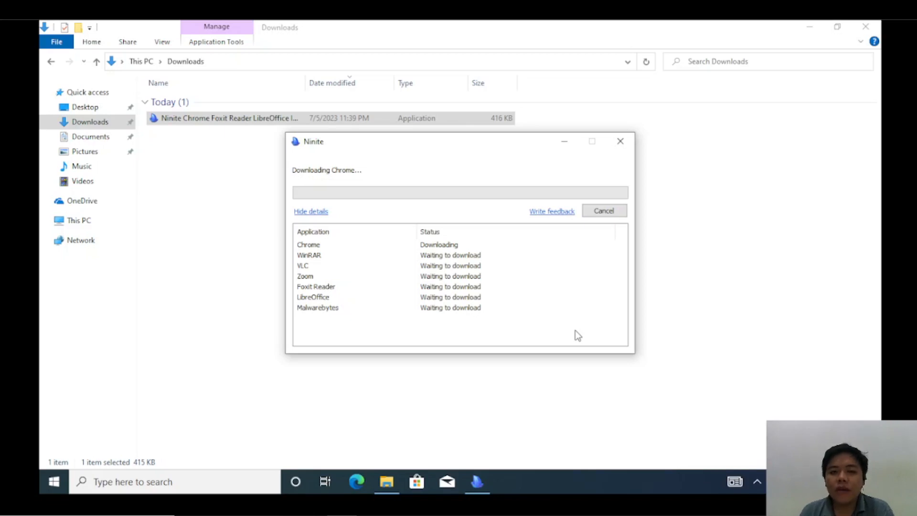
left_click(564, 142)
left_click(808, 26)
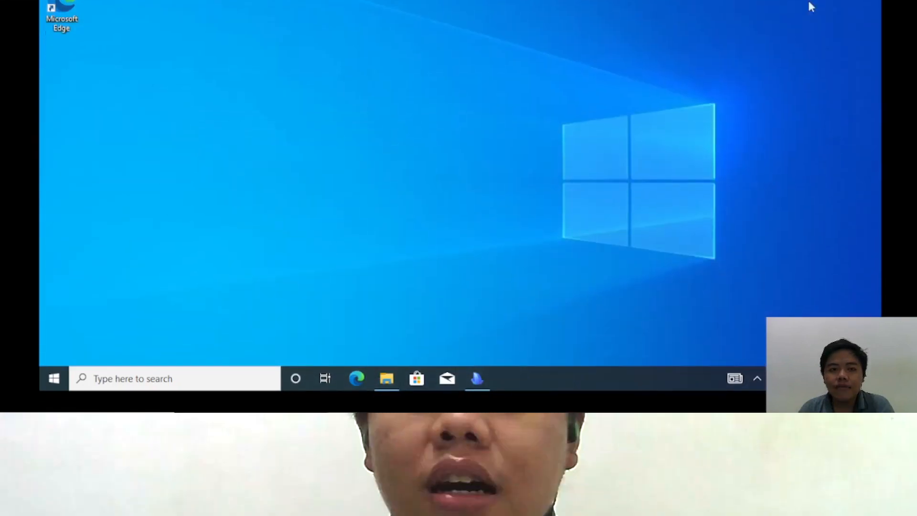